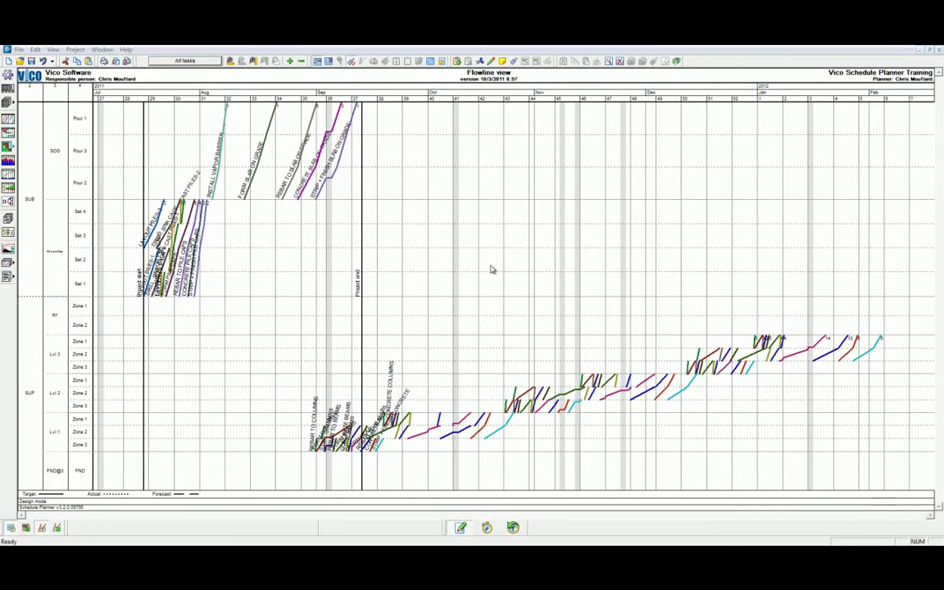
Open the expense events of the Form Slab on Grade task and set the payment periods to By milestone.
key("Right")
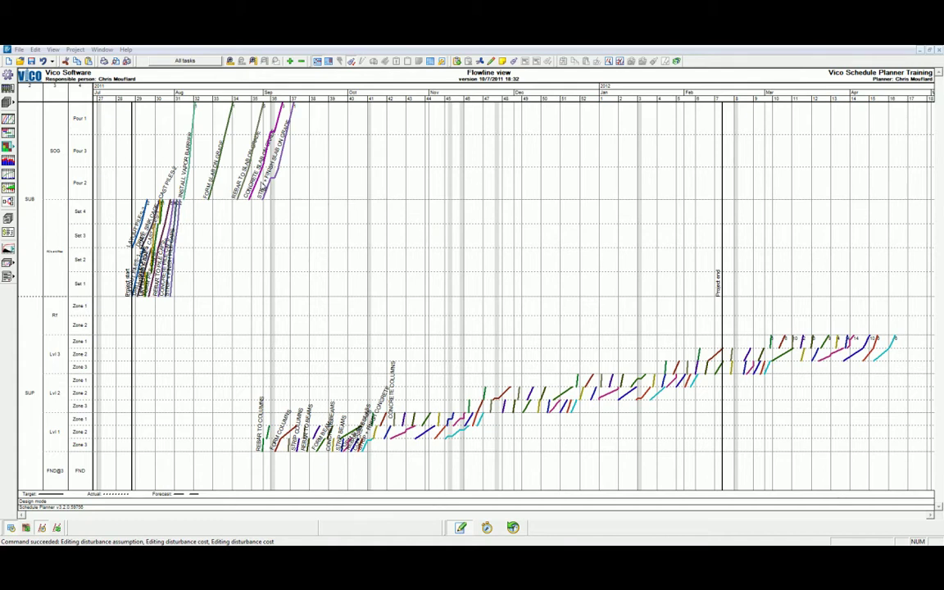
double_click(198, 150)
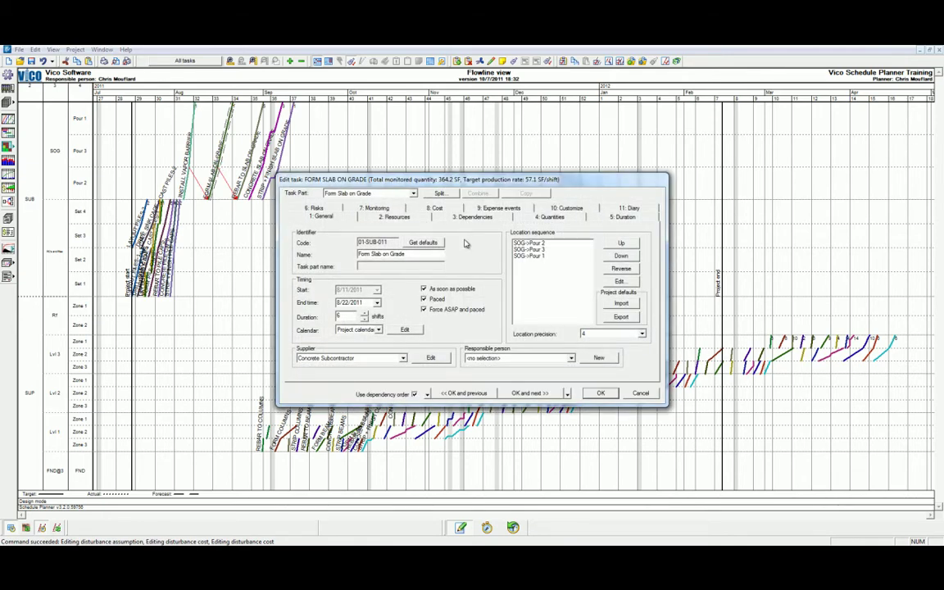
left_click(434, 208)
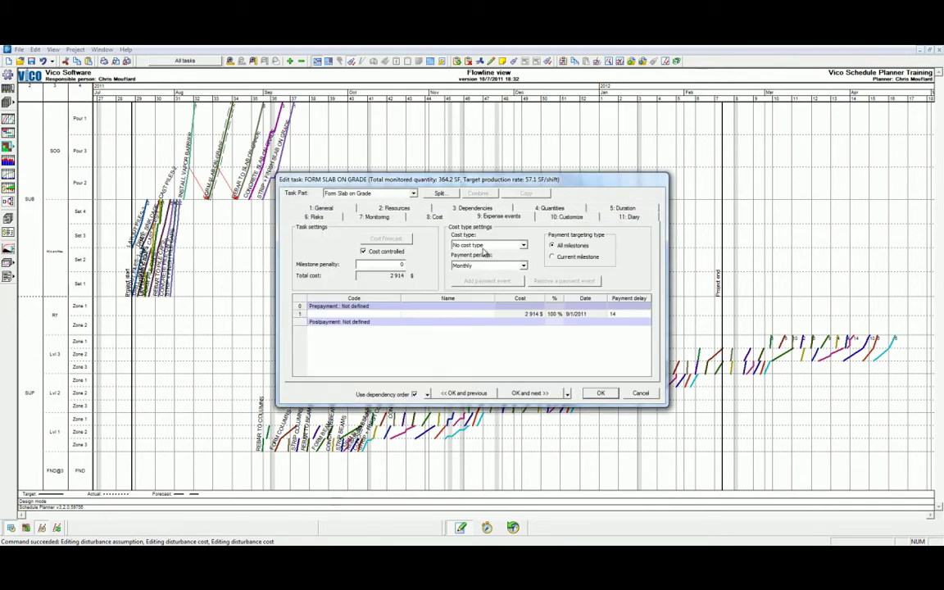
left_click(490, 265)
left_click(483, 284)
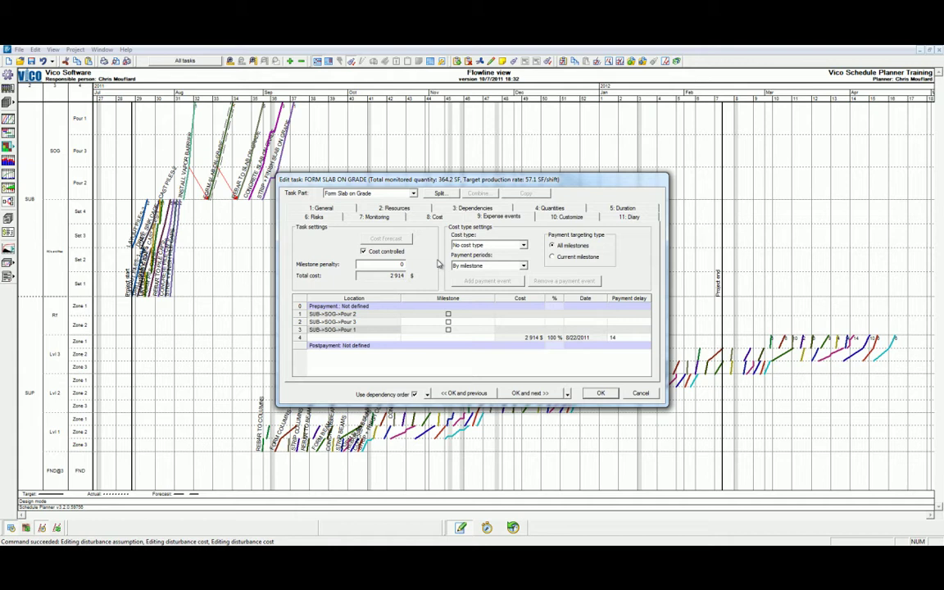
Set the Form Slab on Grade task's payment periods back to Monthly and accept the task settings.
left_click(488, 265)
left_click(476, 295)
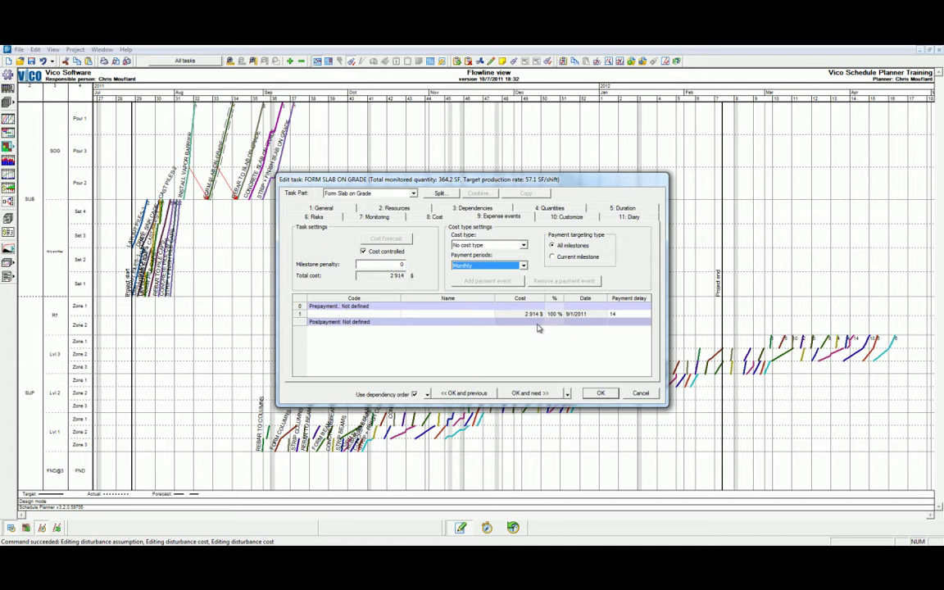
left_click(603, 394)
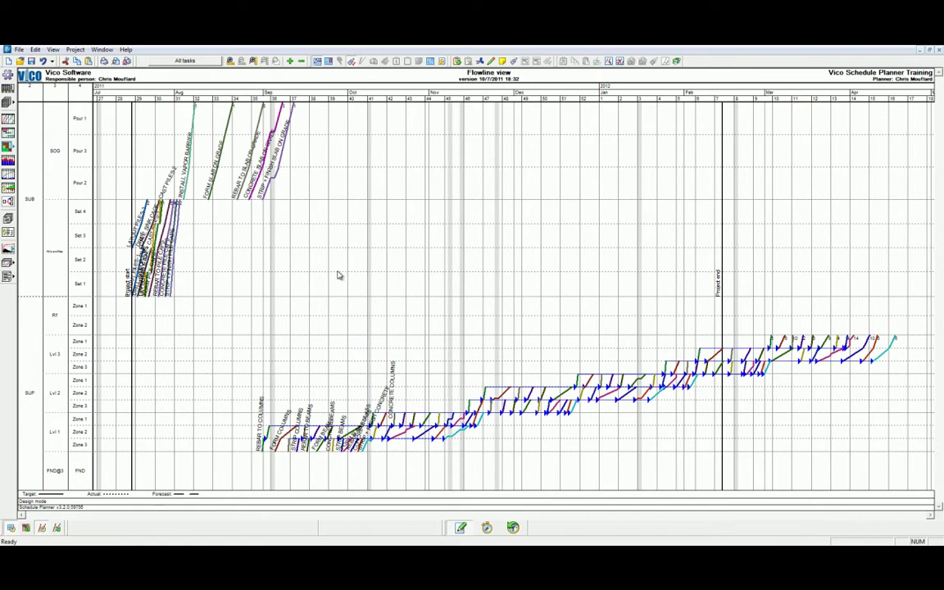
In the cash flow view, open the project's income events and add an unbound event named Payment.
left_click(11, 192)
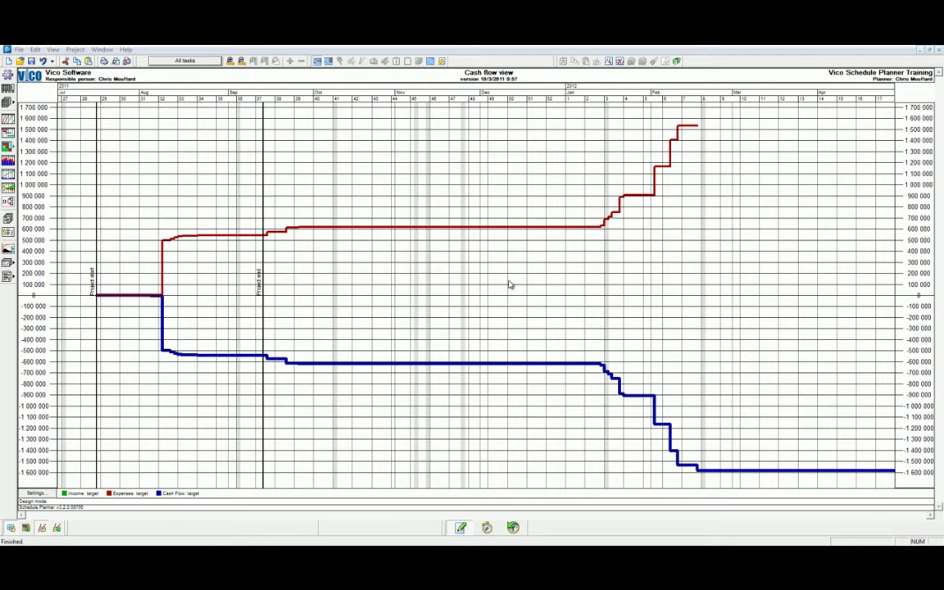
left_click(74, 49)
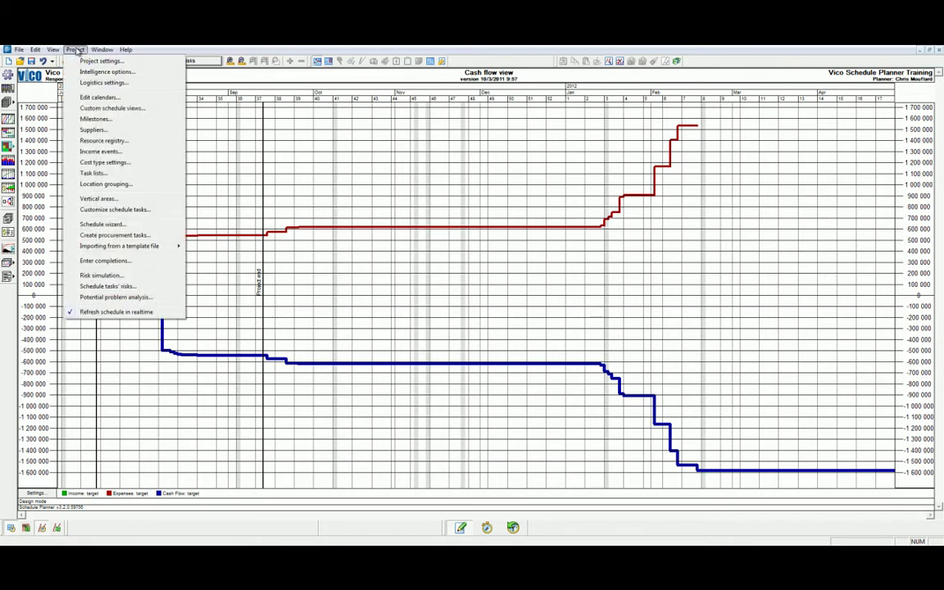
left_click(99, 151)
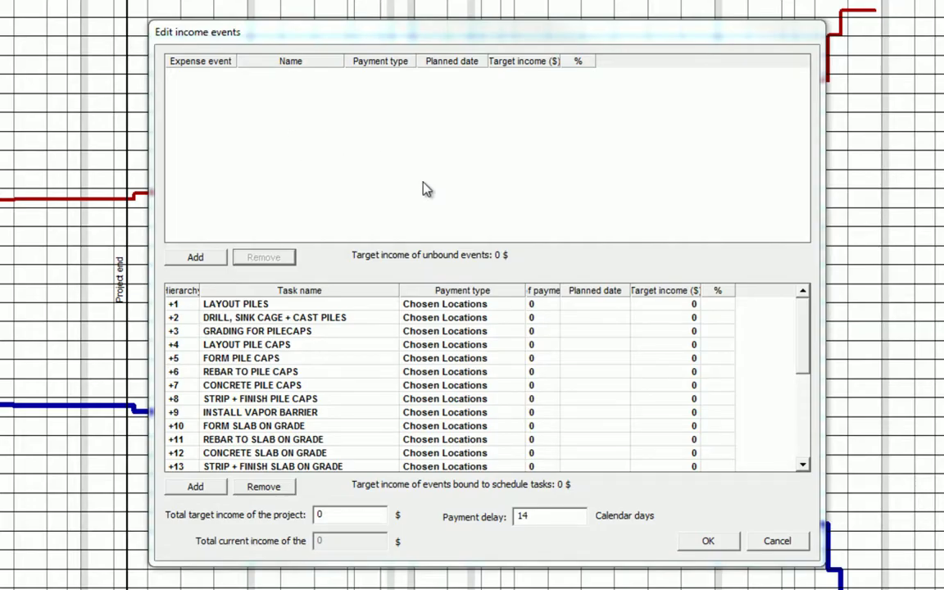
left_click(194, 258)
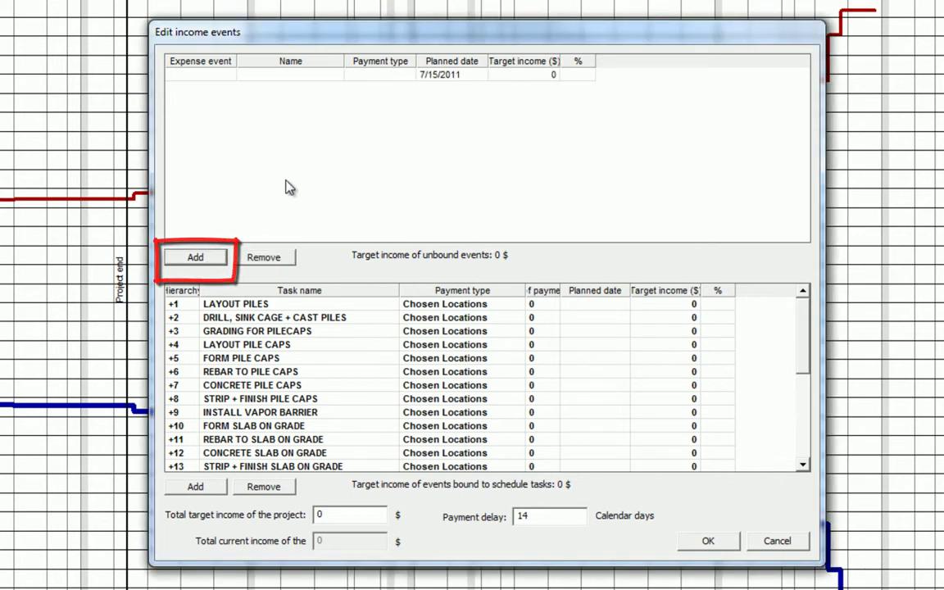
left_click(277, 74)
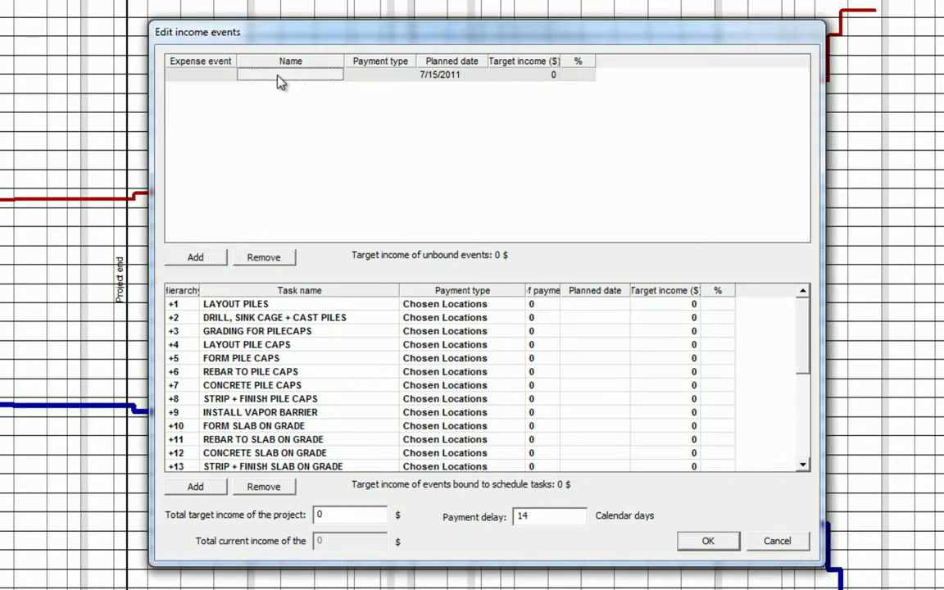
type("Payment")
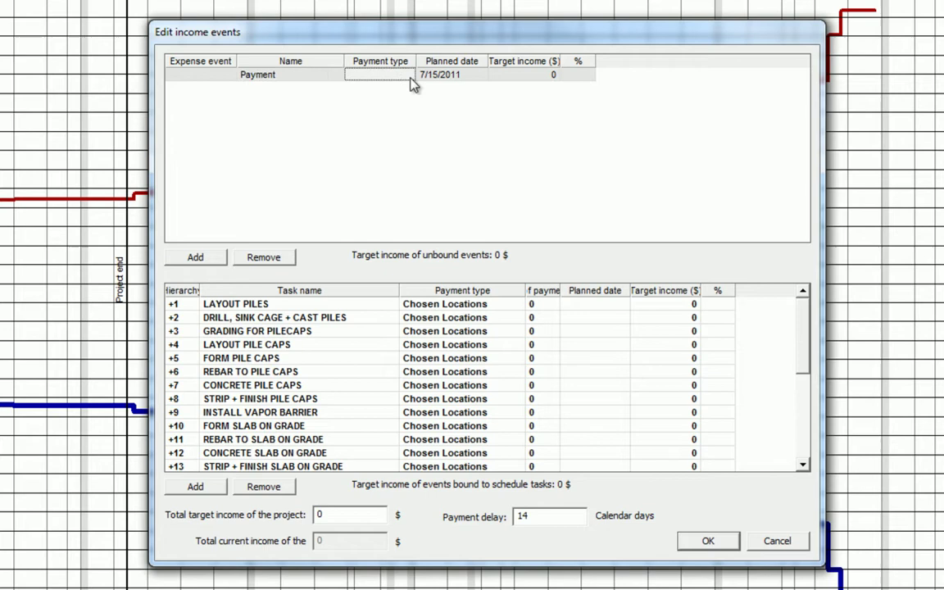
Set the planned date of the Payment income event to 1/18/2012.
left_click(450, 79)
left_click(481, 74)
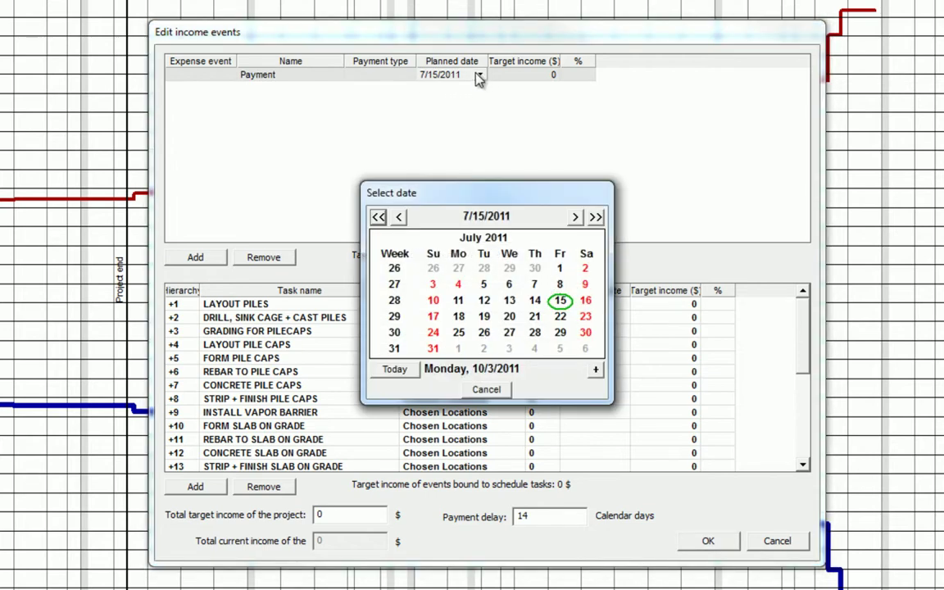
left_click(575, 218)
left_click(574, 218)
left_click(575, 218)
left_click(574, 218)
left_click(575, 218)
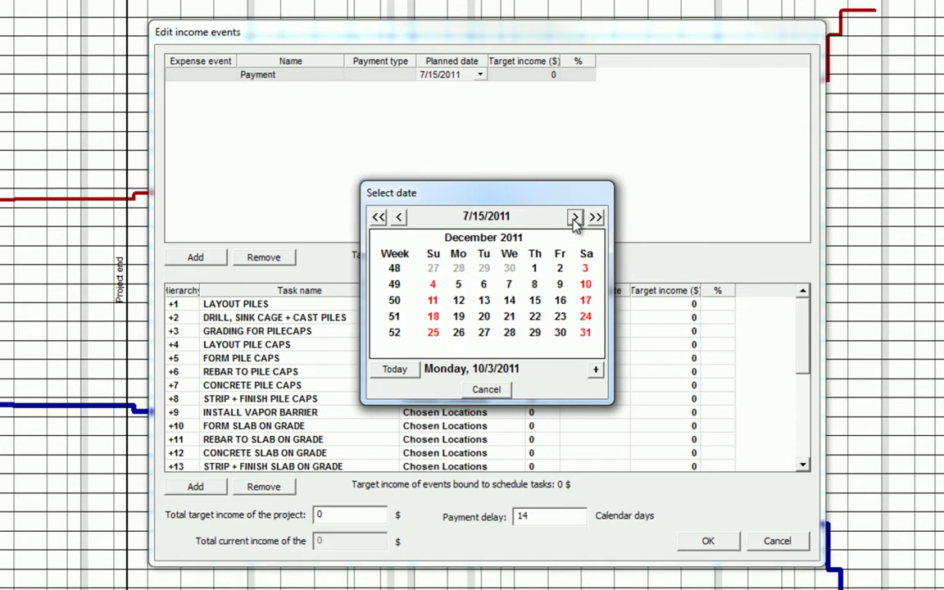
left_click(575, 218)
left_click(510, 300)
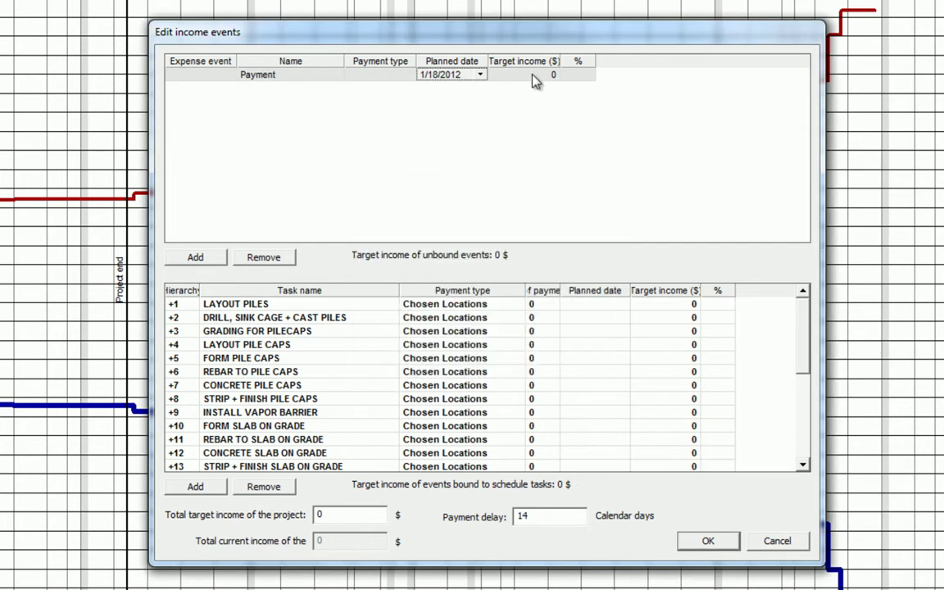
Set the Payment event's target income to $500 000 and accept the income events.
left_click(535, 79)
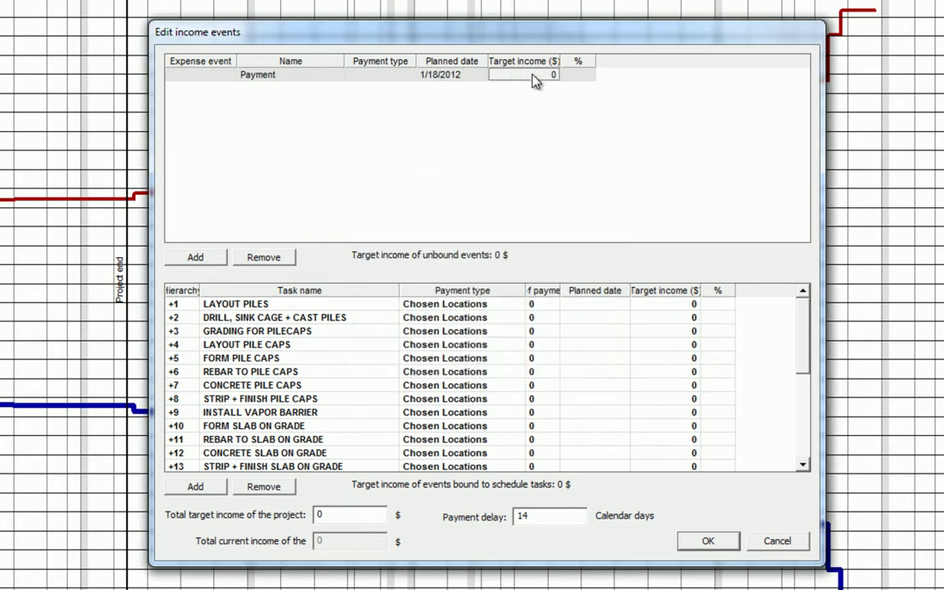
type("500000")
left_click(680, 191)
left_click(708, 541)
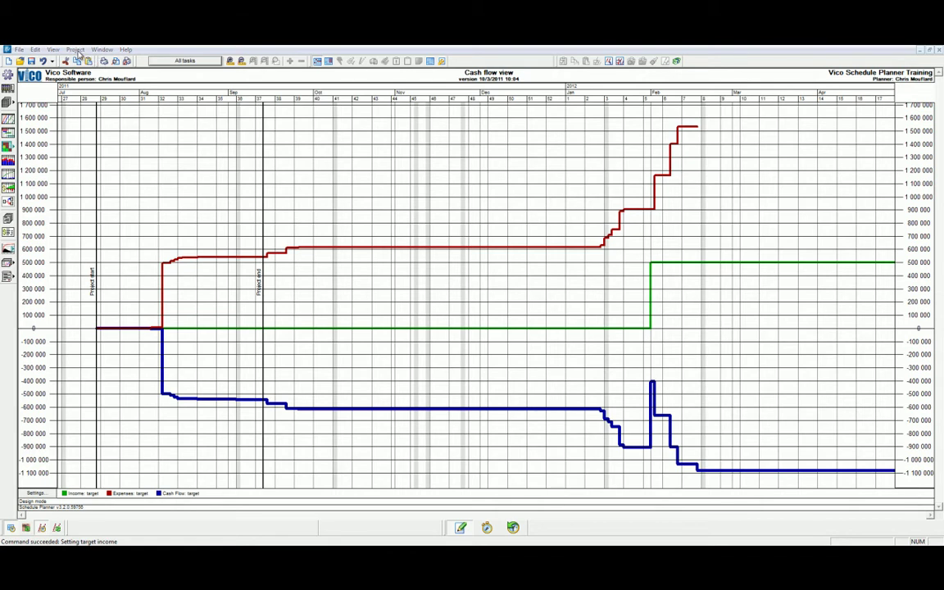
Reopen the income events, expand the Layout Piles task and mark all four of its locations as payment events.
left_click(75, 49)
left_click(115, 148)
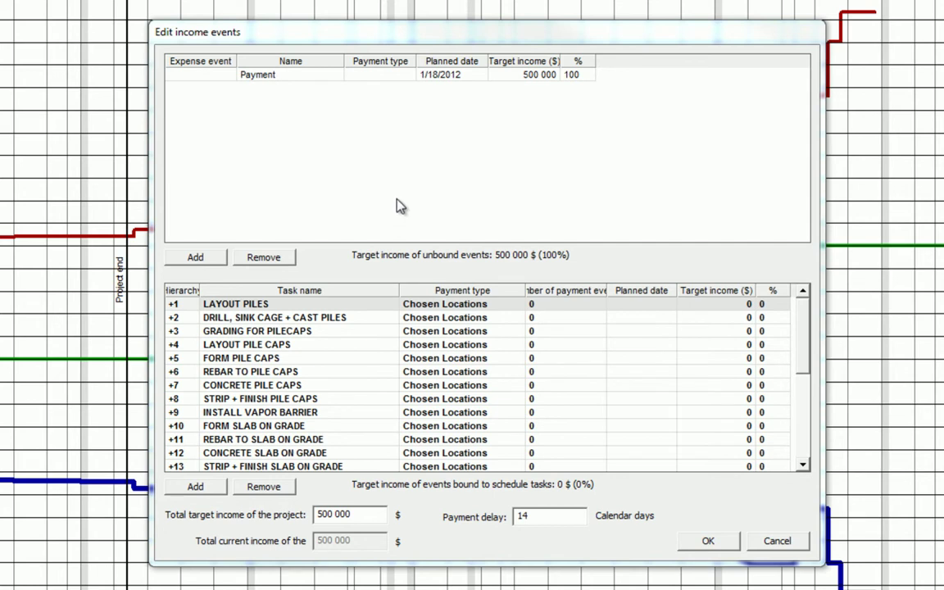
left_click(172, 304)
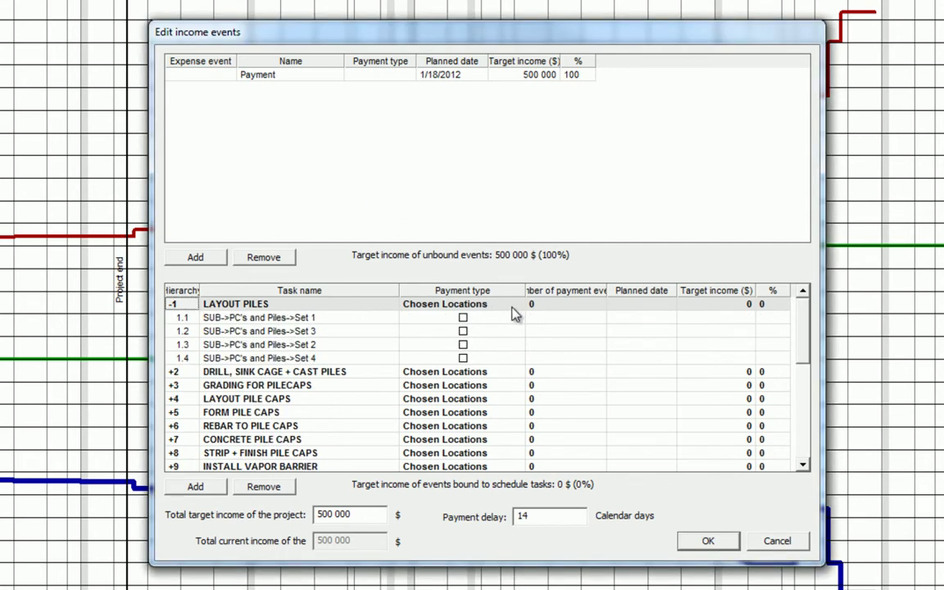
left_click(517, 305)
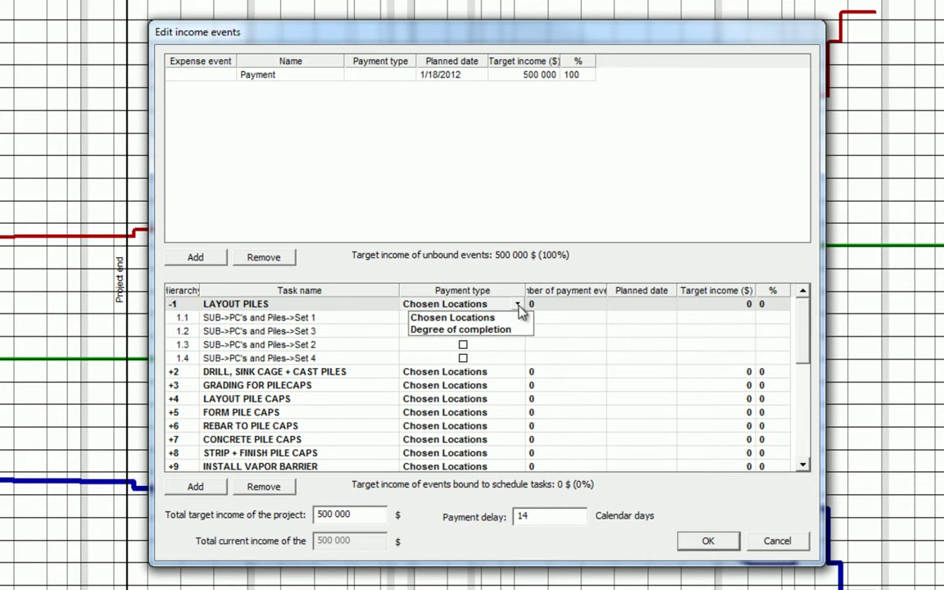
left_click(565, 320)
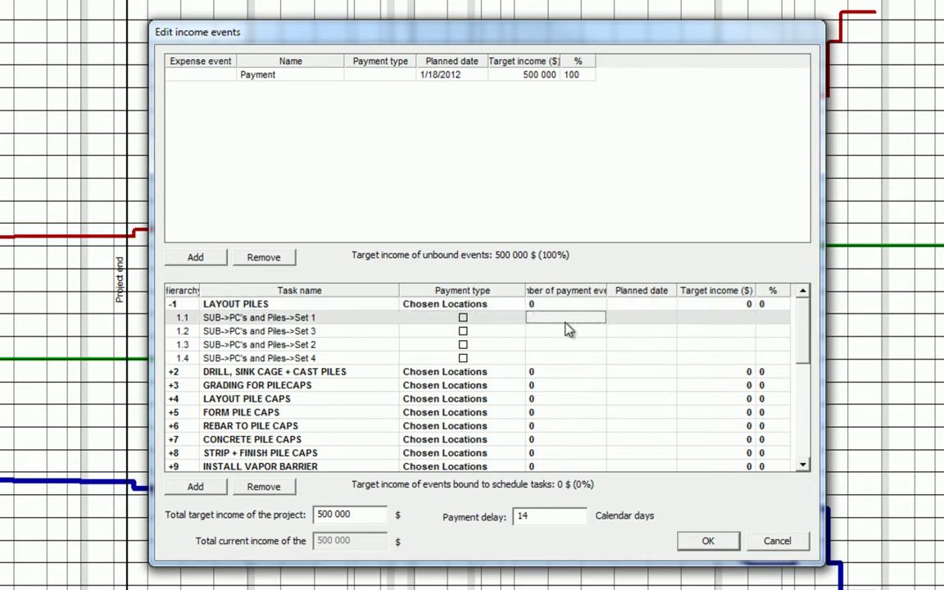
left_click(463, 318)
left_click(463, 331)
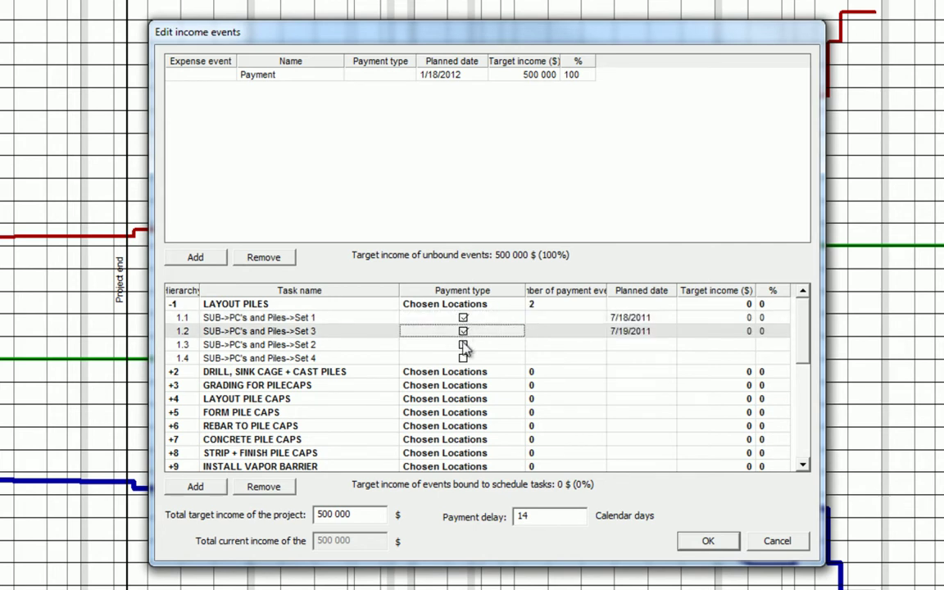
left_click(464, 346)
left_click(463, 358)
Set the Layout Piles target income to $300 000 each for Sets 1, 3 and 2, and $1 000 000 for Set 4.
left_click(693, 318)
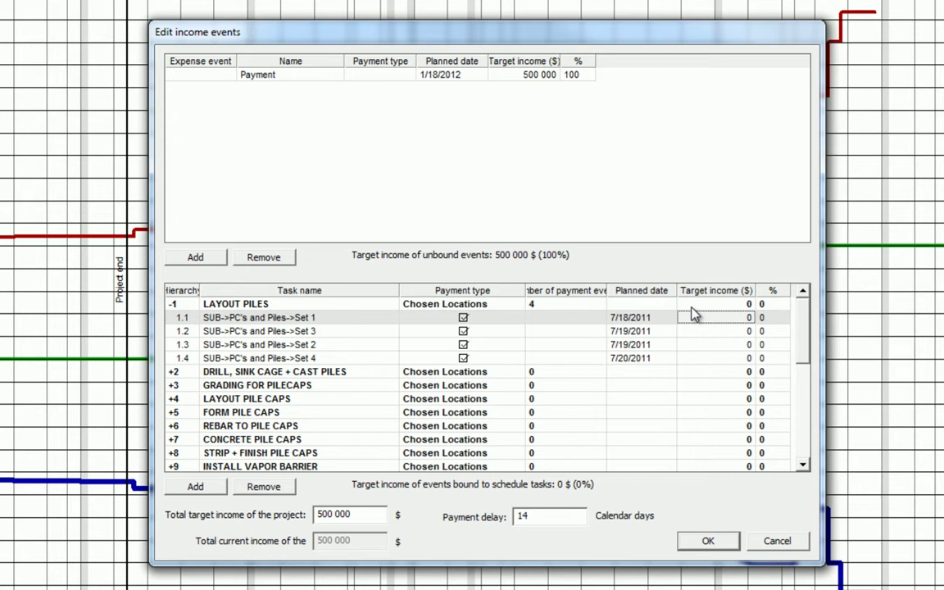
type("300000")
key("Return")
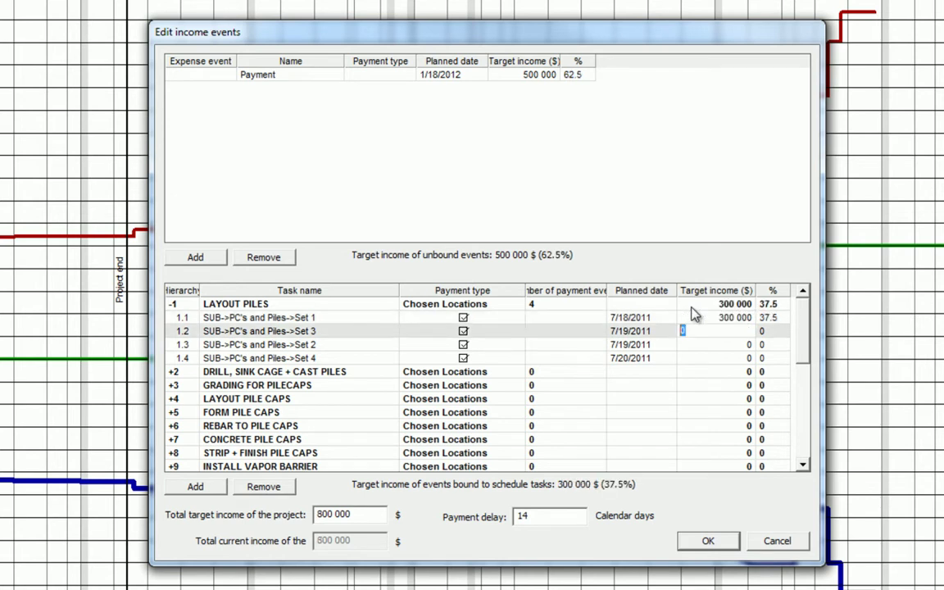
type("300000")
key("Return")
type("300 00")
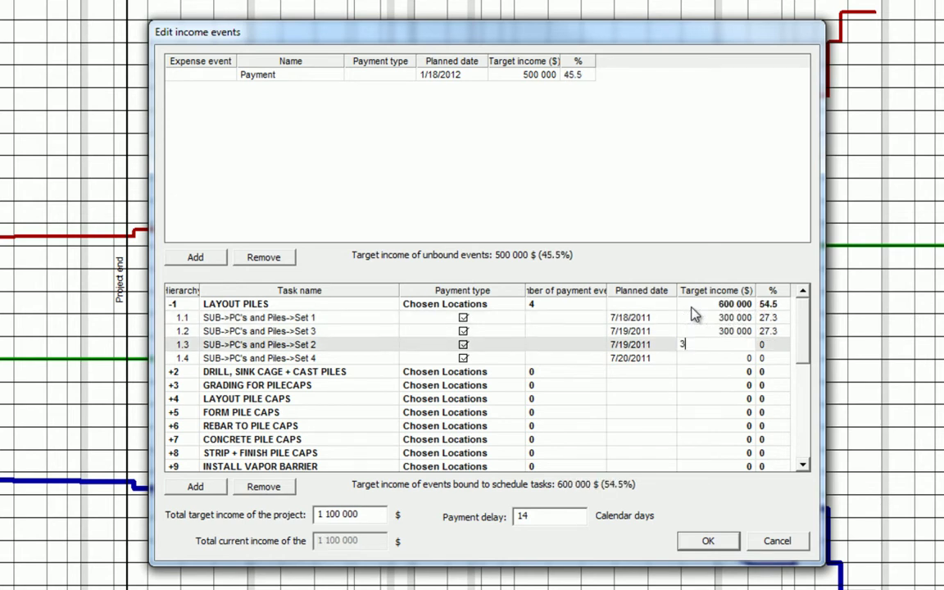
type("0")
key("Return")
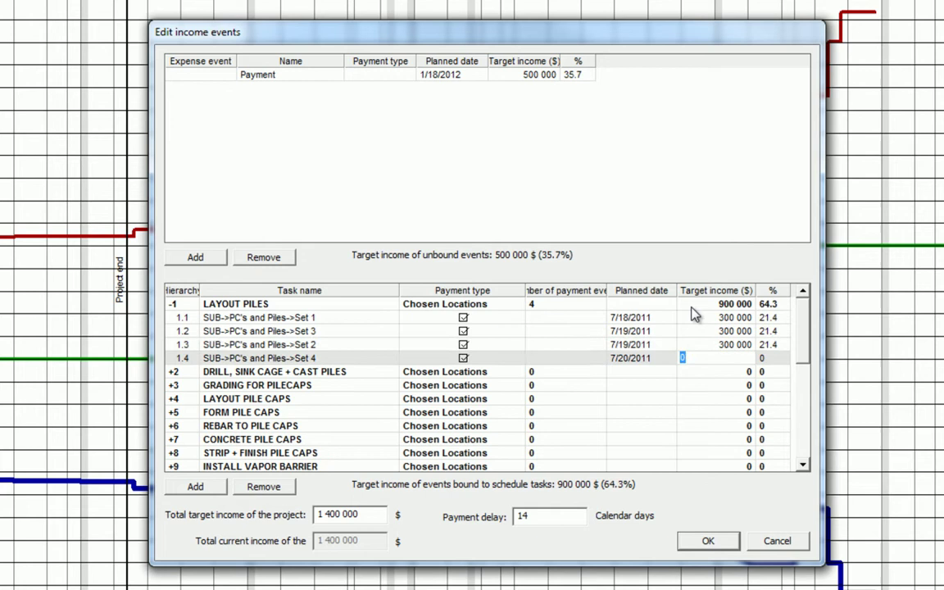
type("1000000")
key("Return")
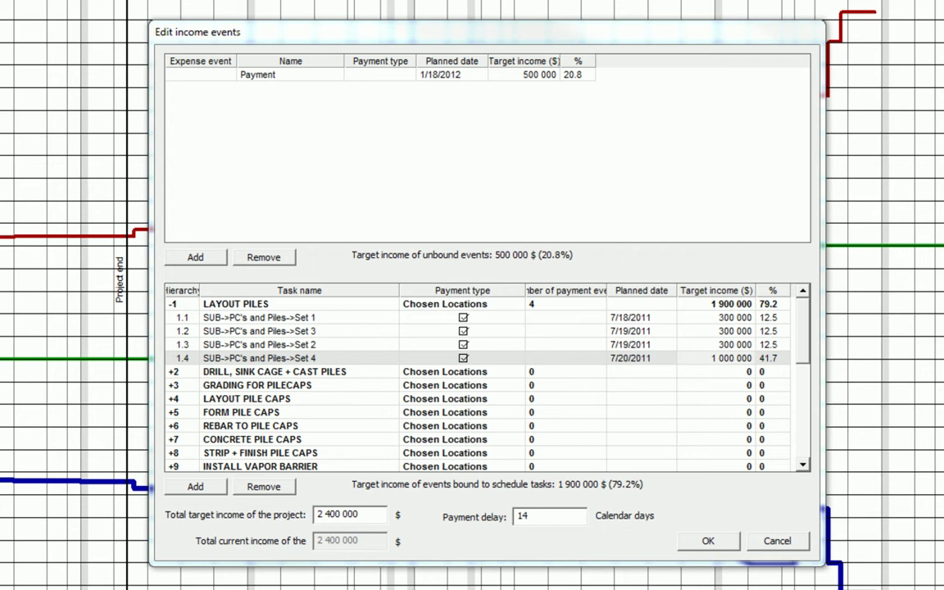
Set the Drill, Sink Cage + Cast Piles task to be paid by degree of completion with 3 payment events.
left_click(173, 373)
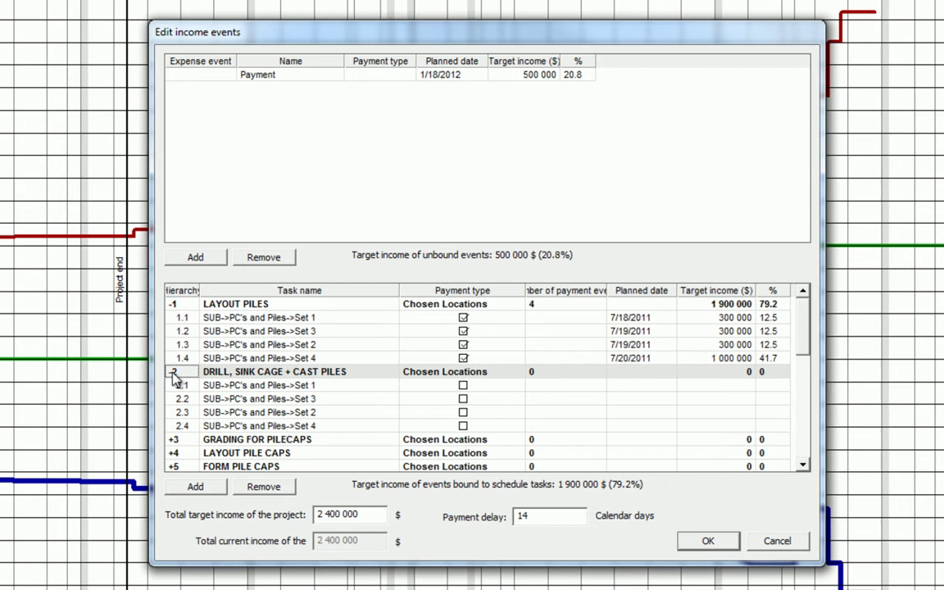
left_click(514, 373)
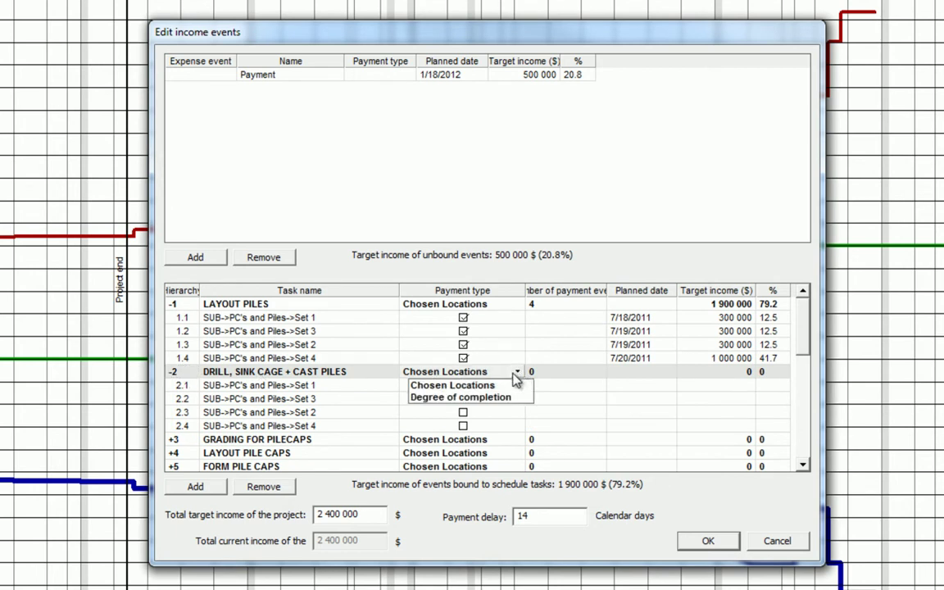
left_click(456, 399)
left_click(545, 375)
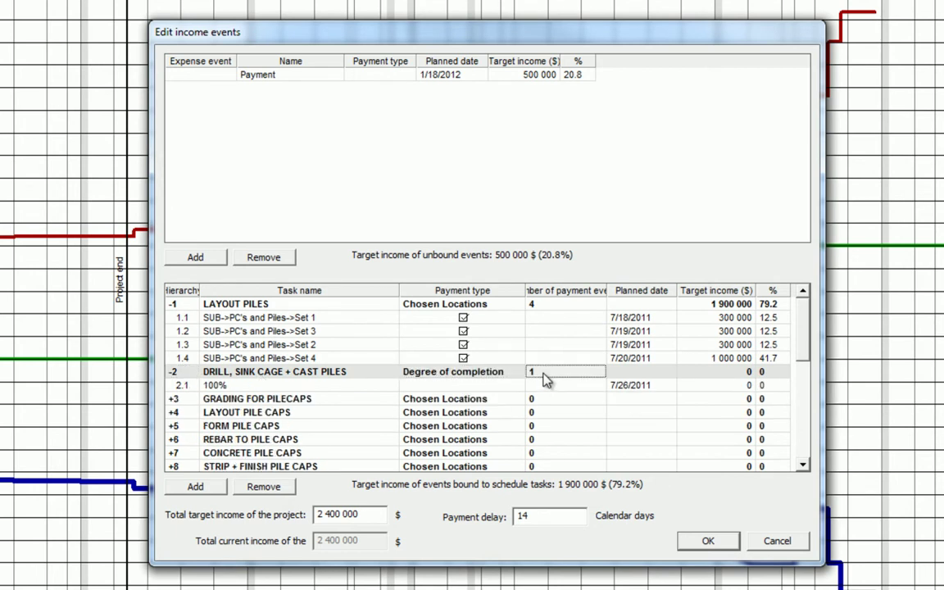
type("3")
key("Return")
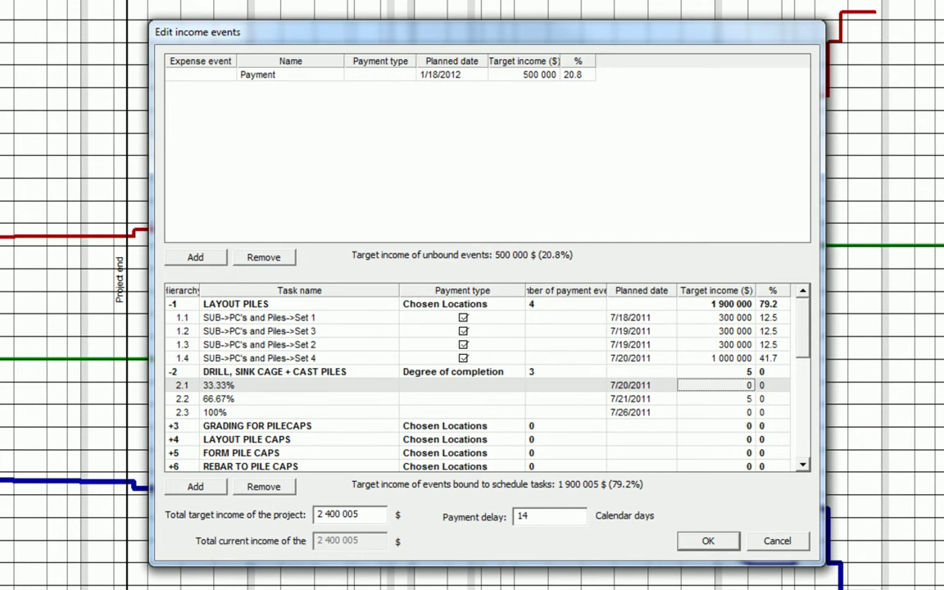
left_click(426, 335)
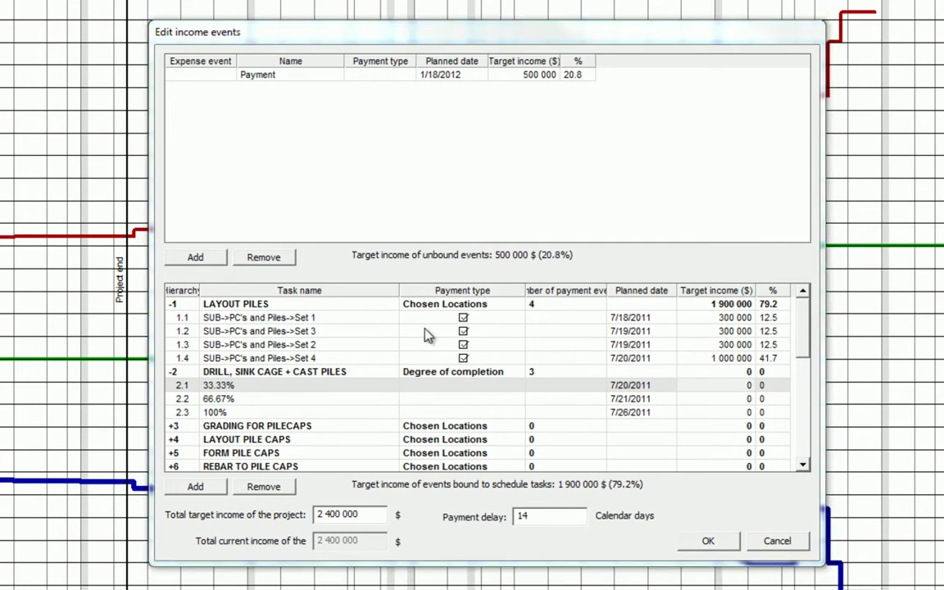
Set the target income of all three Drill, Sink Cage + Cast Piles payments to $50 000 each and accept the income events.
left_click(708, 387)
type("50000")
key("Return")
type("50000")
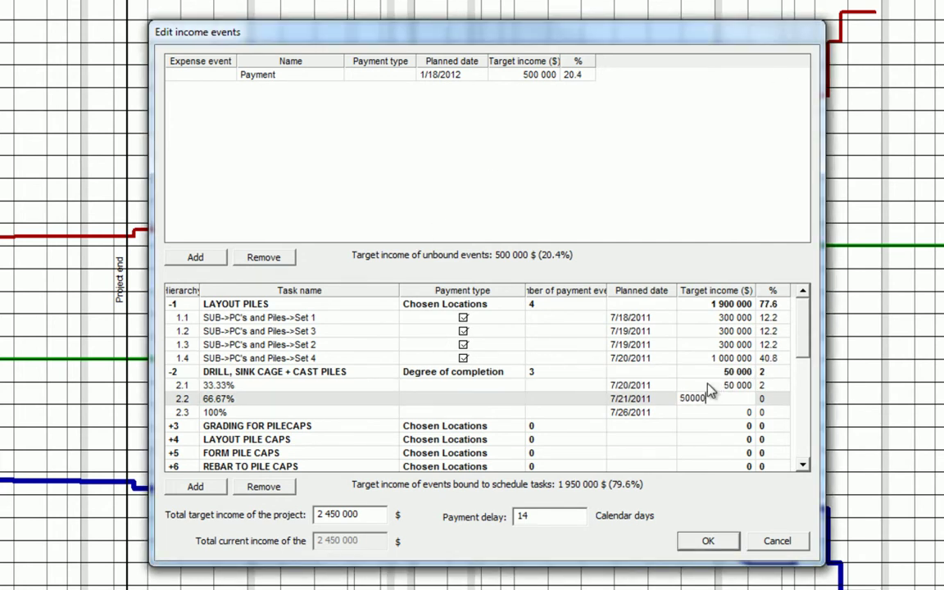
key("Return")
type("50000")
key("Return")
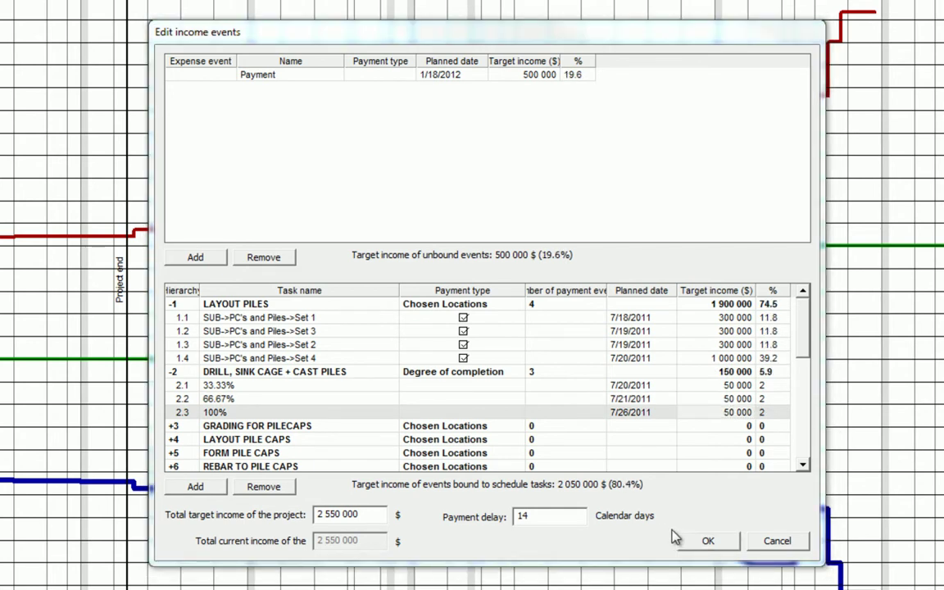
left_click(707, 542)
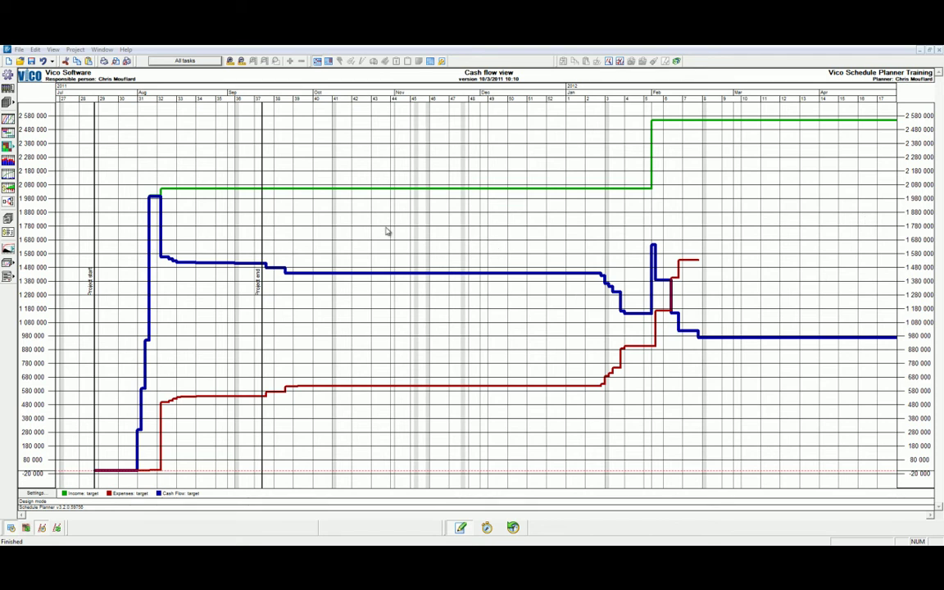
Open the Income events report to review the planned payments.
left_click(7, 233)
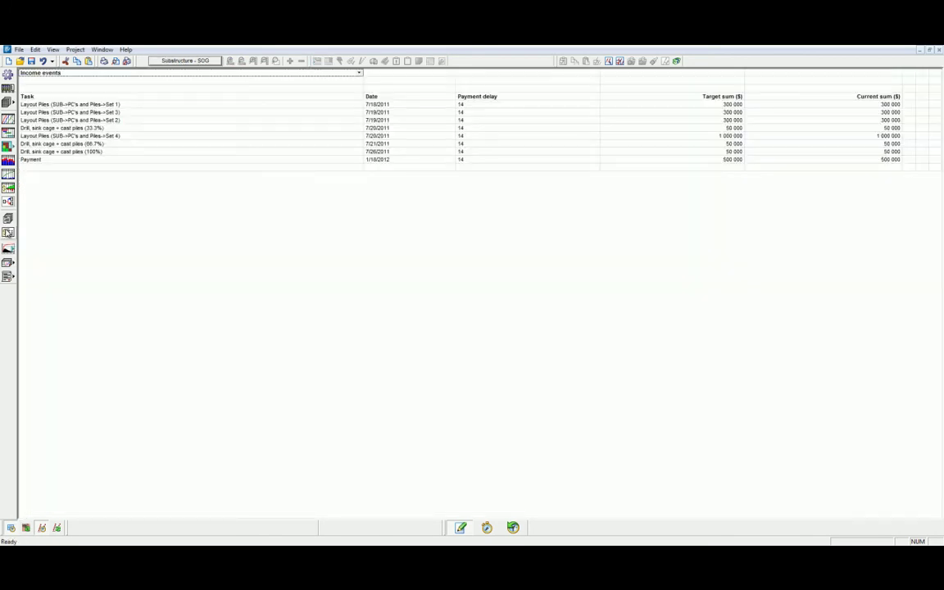